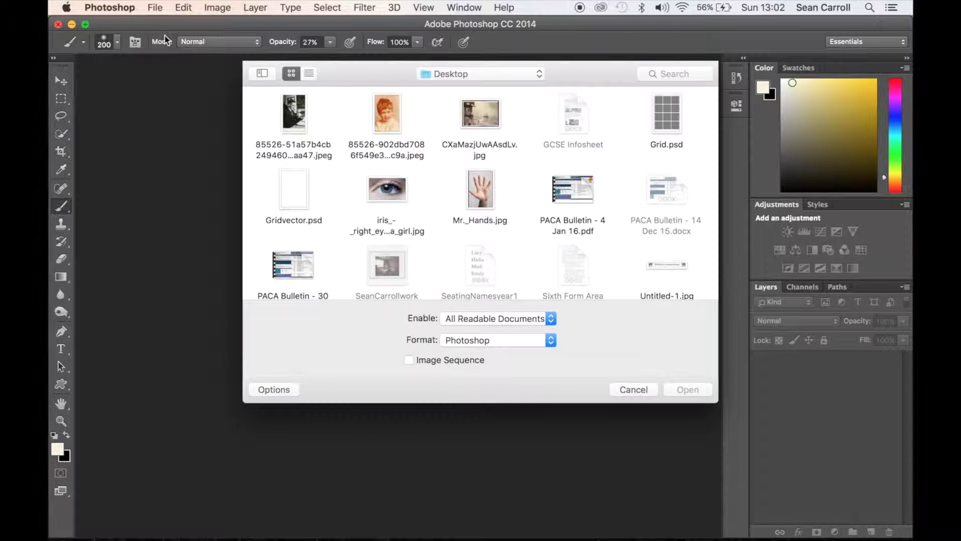
Open Mr._Hands.jpg and the iris right-eye photo together from the Desktop folder.
left_click(482, 196)
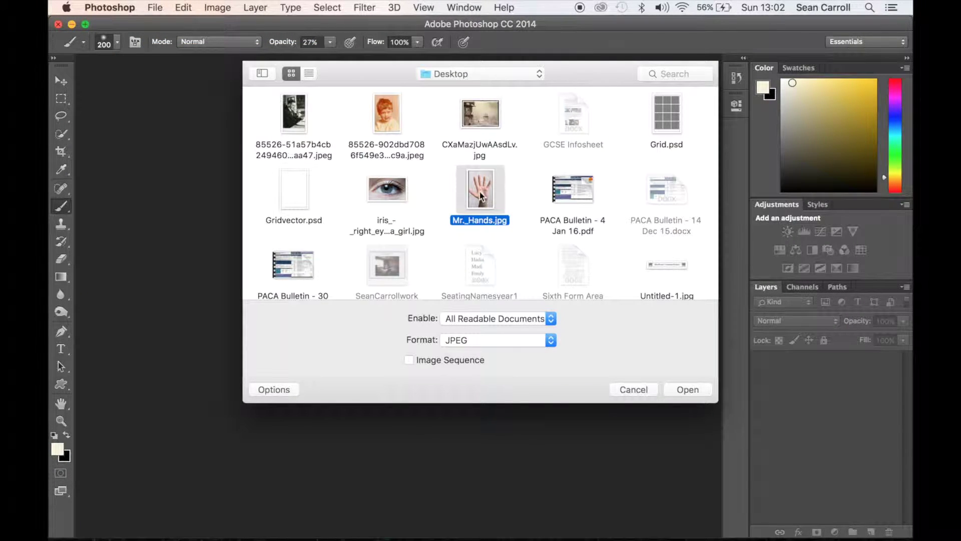
left_click(399, 196, "shift")
left_click(698, 390)
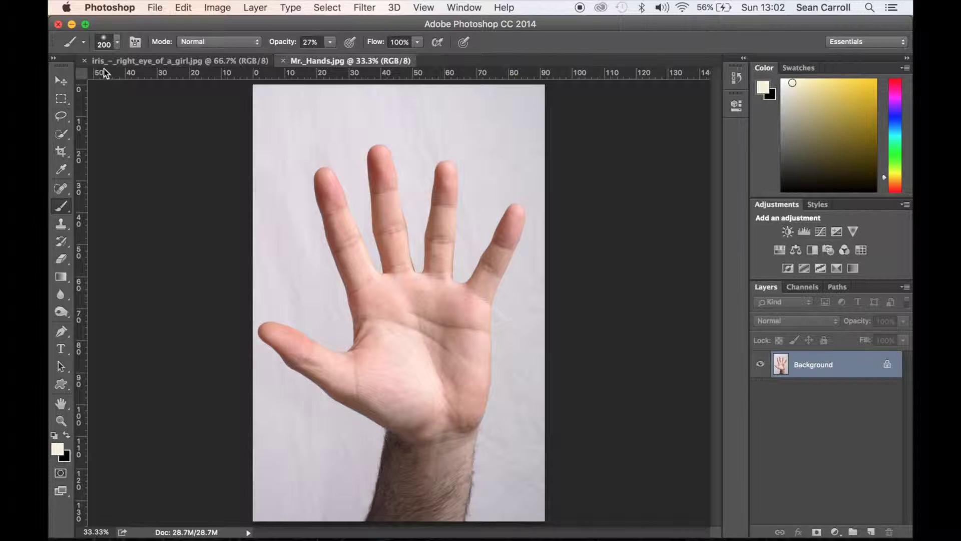
Float the eye photo in its own window and copy it onto the hand image as a new layer.
left_click(122, 61)
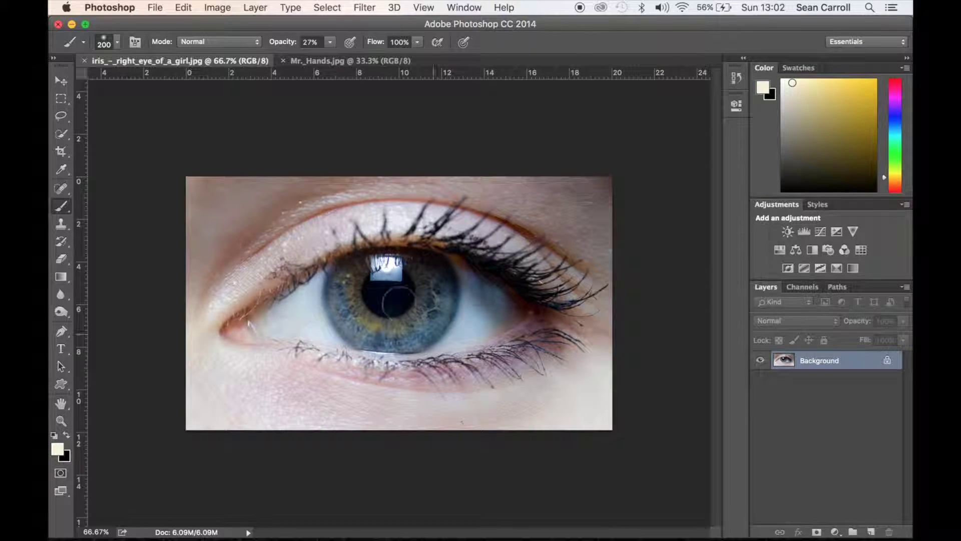
left_click(325, 65)
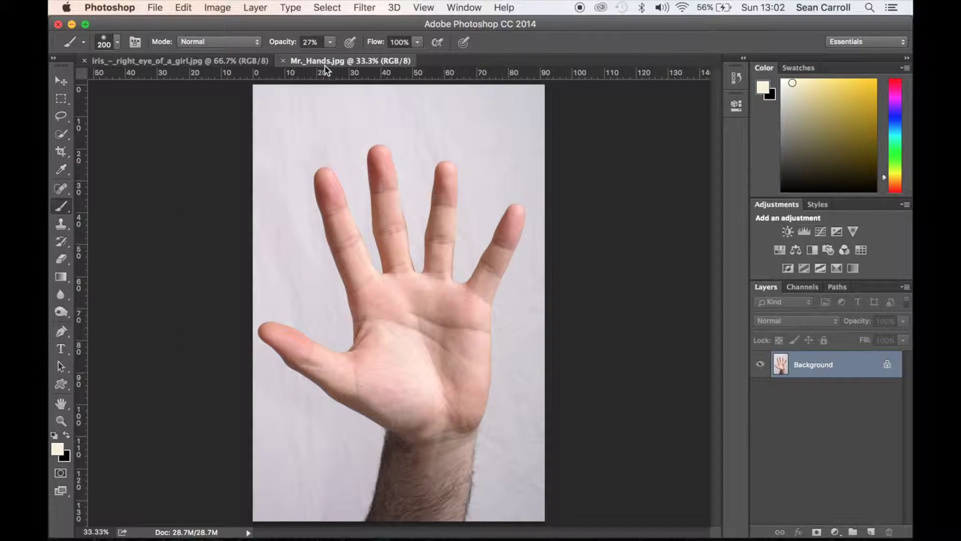
left_click(179, 61)
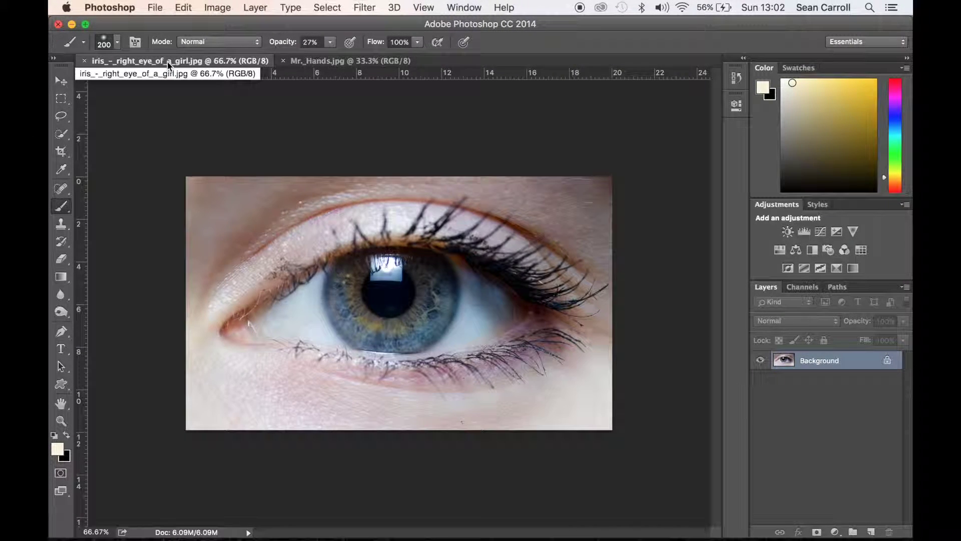
left_click_drag(143, 61, 505, 245)
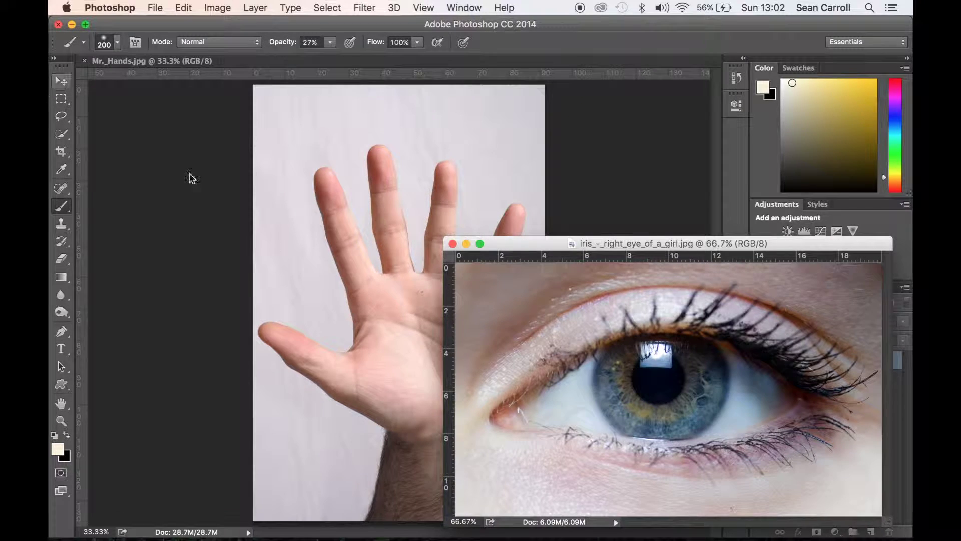
left_click(62, 84)
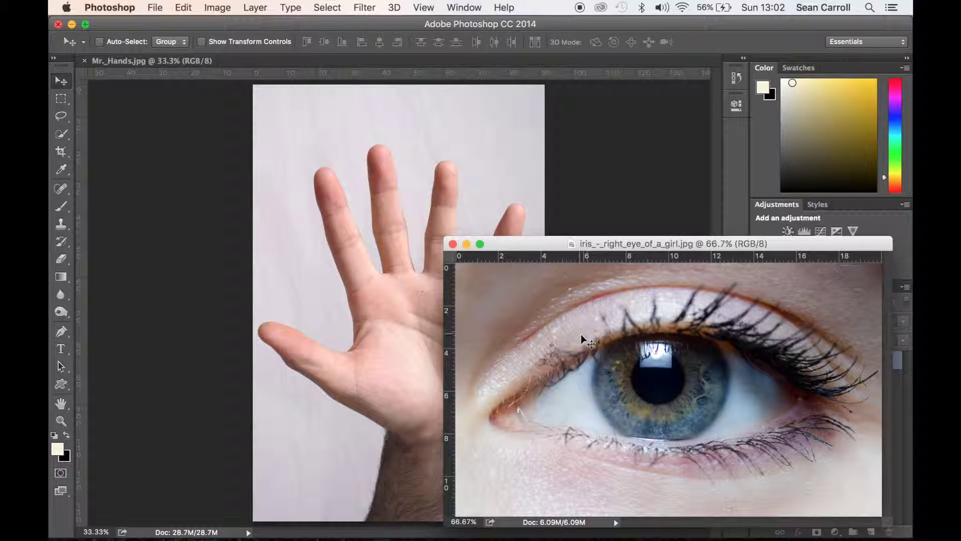
left_click_drag(591, 346, 415, 308)
left_click_drag(293, 148, 293, 149)
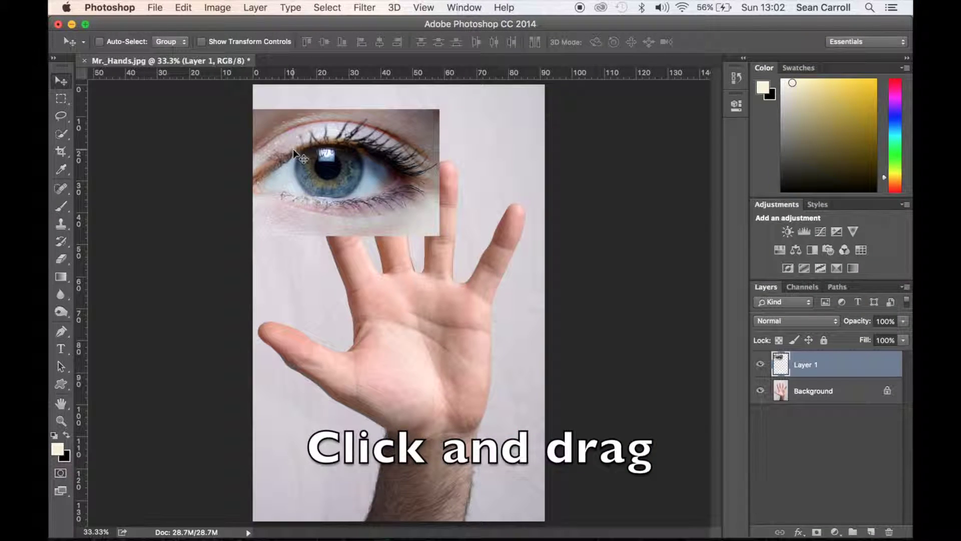
Move the eye on Layer 1 down over the palm of the hand.
left_click_drag(349, 155, 424, 293)
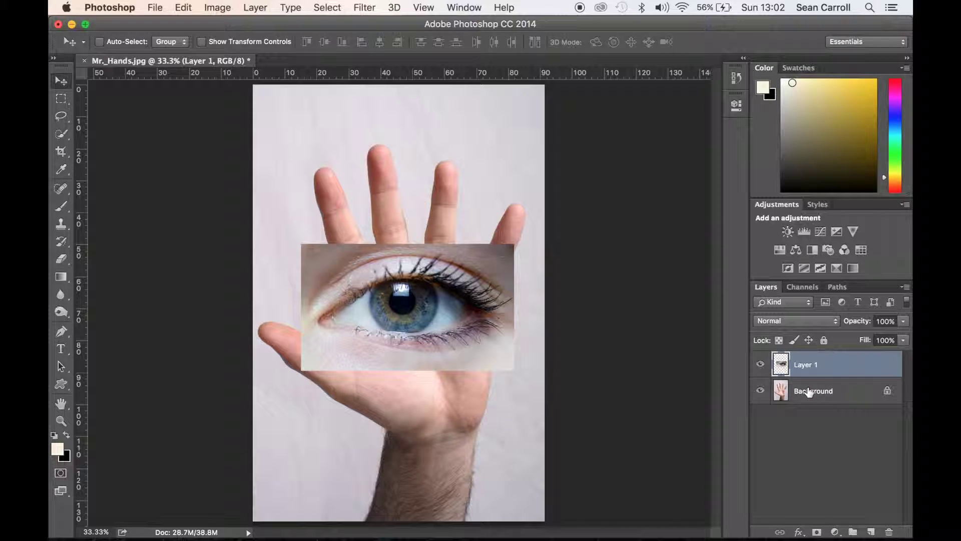
left_click(808, 392)
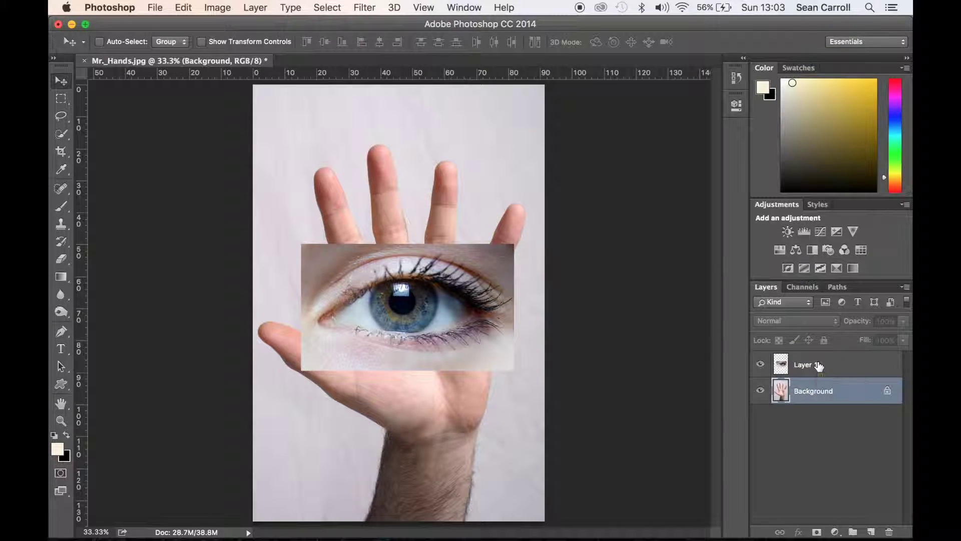
left_click(817, 366)
left_click_drag(398, 296, 397, 329)
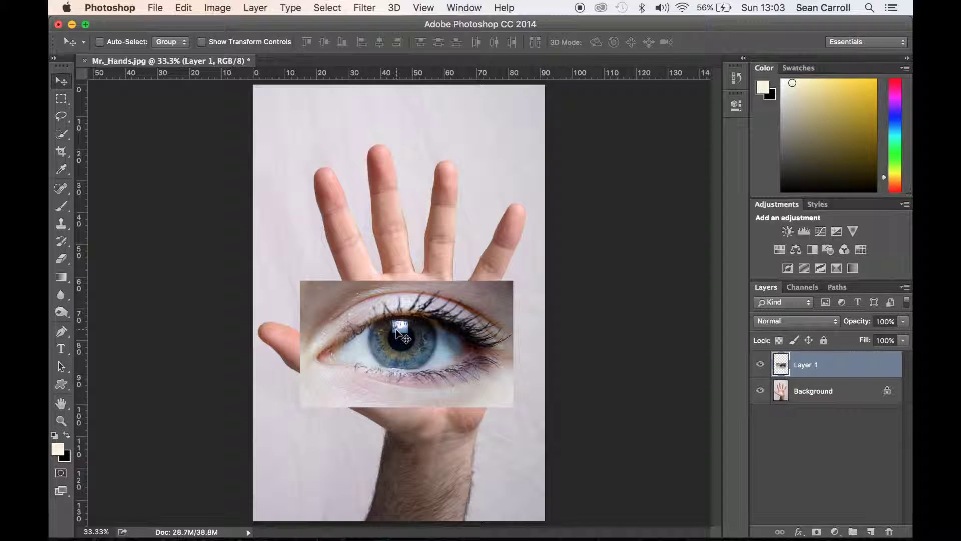
Free-transform the eye layer, scaling it proportionally to about 63% and fitting it within the palm.
left_click(202, 42)
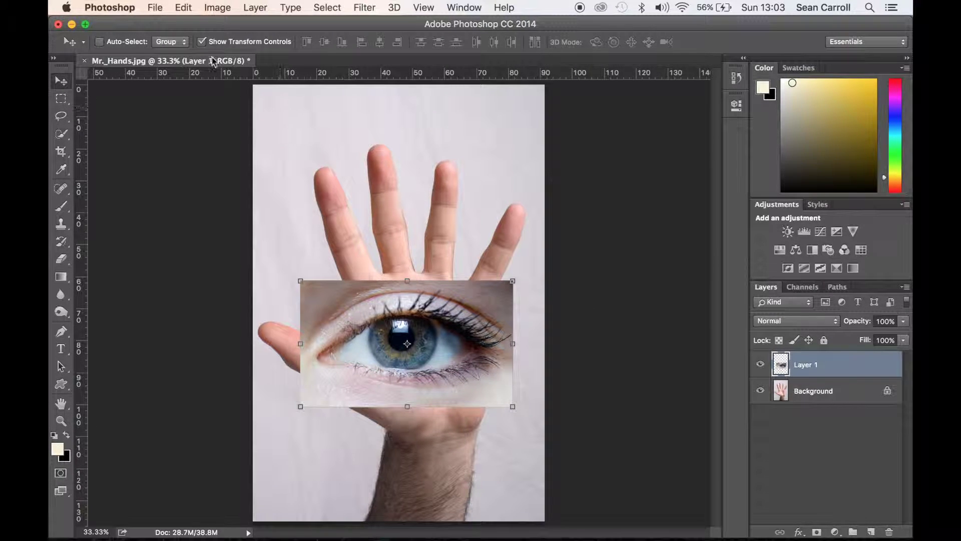
left_click(202, 42)
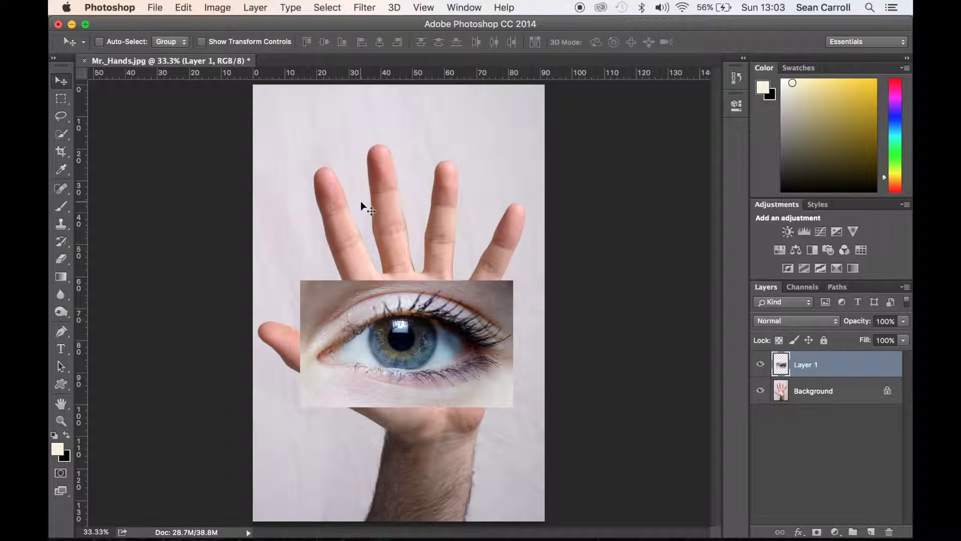
key("super+t")
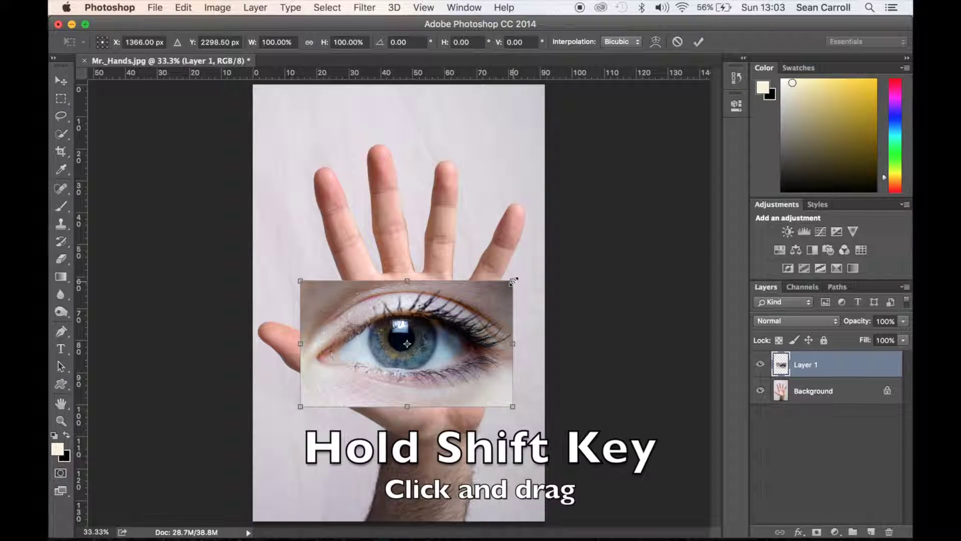
left_click_drag(514, 280, 466, 323)
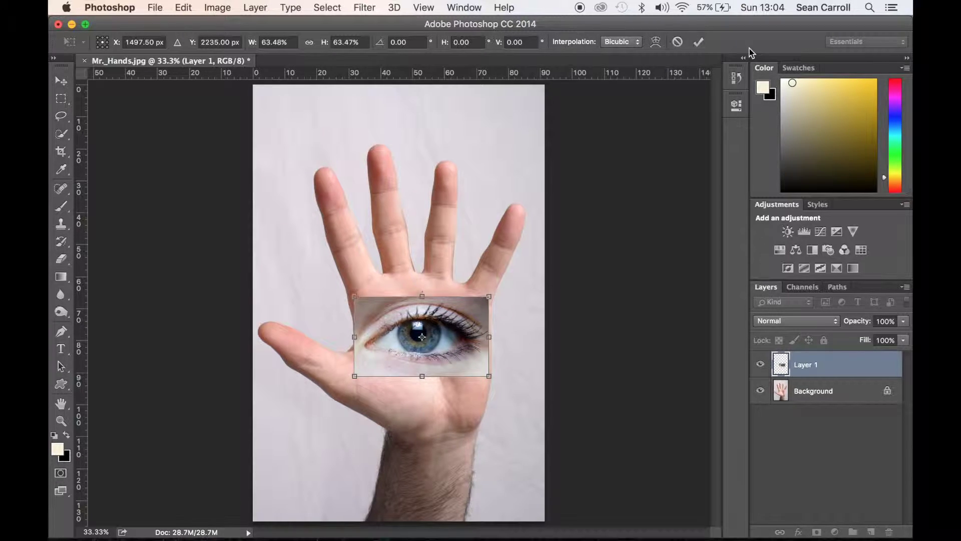
left_click(699, 42)
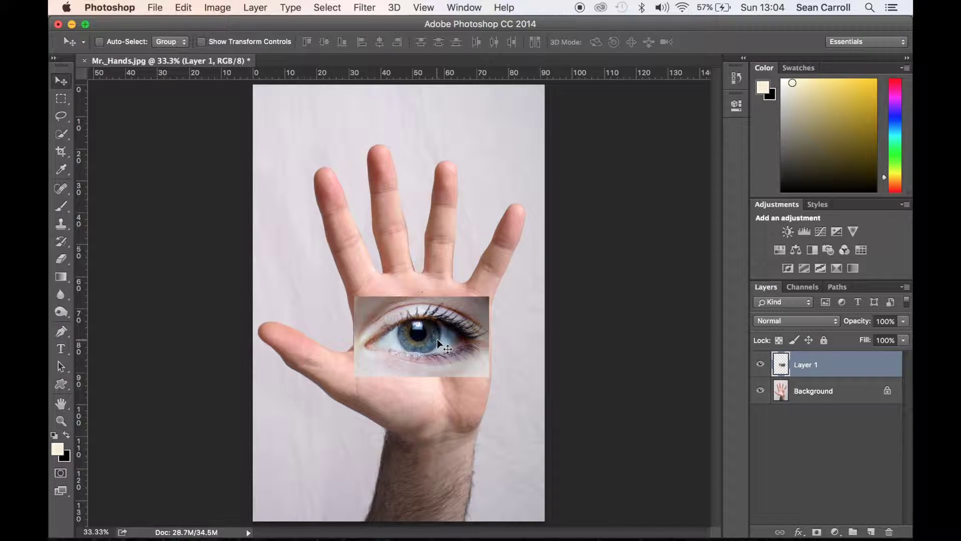
Fine-tune the eye's position on the palm with Layer 1 at 57% opacity, and restore the layer to 100%.
left_click_drag(906, 322, 877, 336)
mouse_move(408, 348)
left_mouse_down()
mouse_move(414, 339)
mouse_move(407, 351)
left_mouse_up()
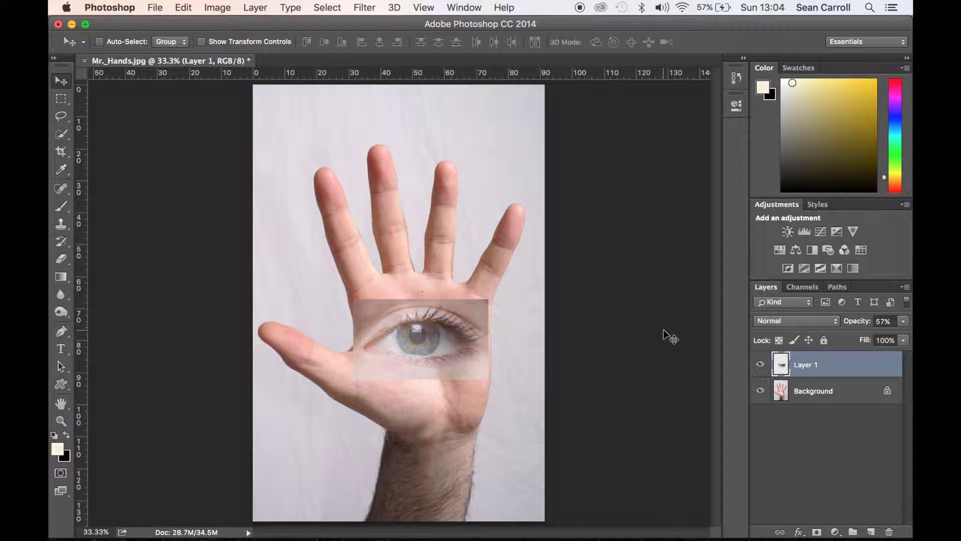
left_click(903, 323)
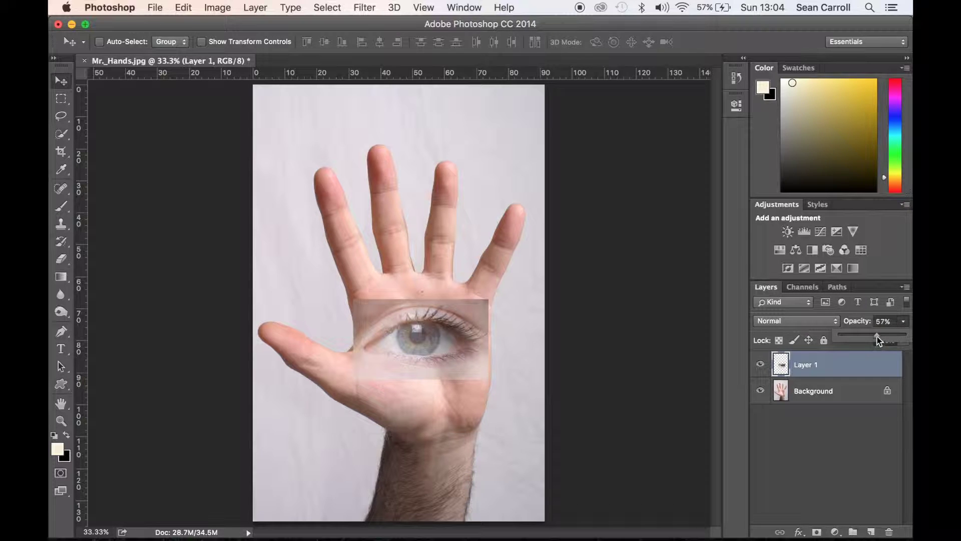
left_click_drag(878, 341, 910, 345)
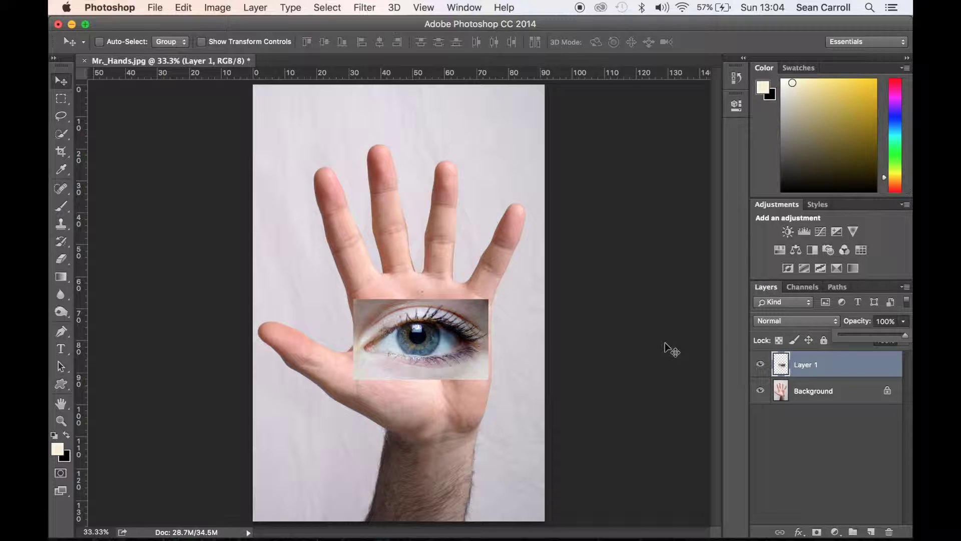
Add a layer mask to Layer 1.
left_click(823, 372)
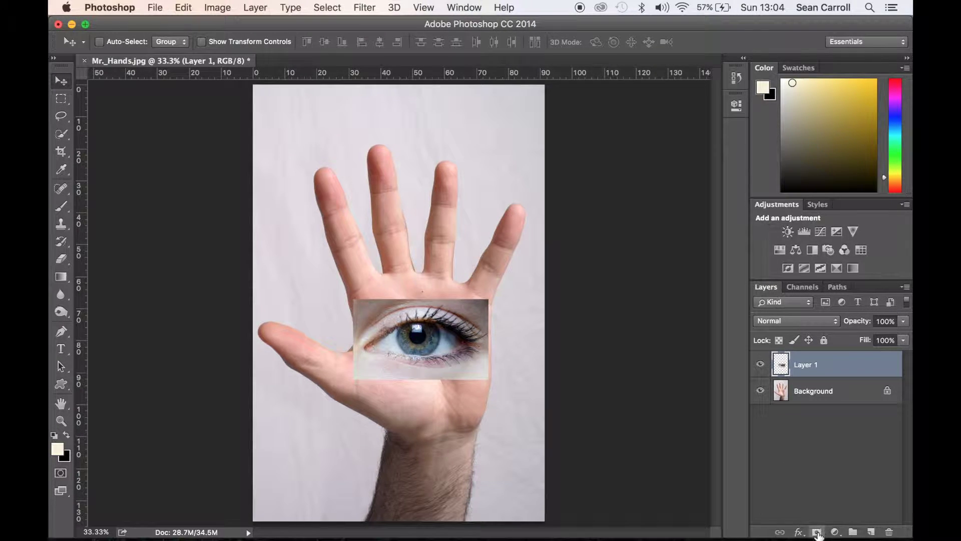
left_click(817, 532)
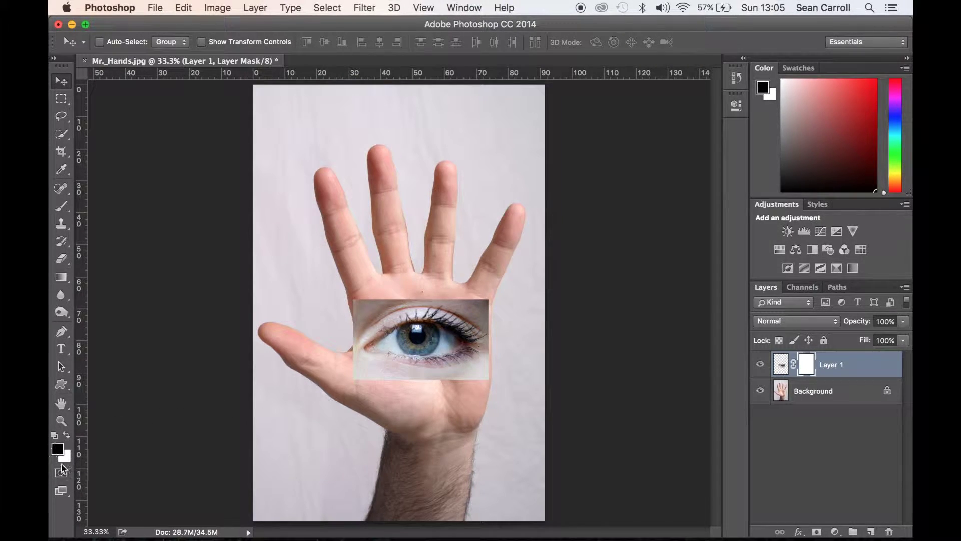
Swap the foreground and background colours back and forth, leaving black as foreground, and activate the Brush tool.
left_click(68, 437)
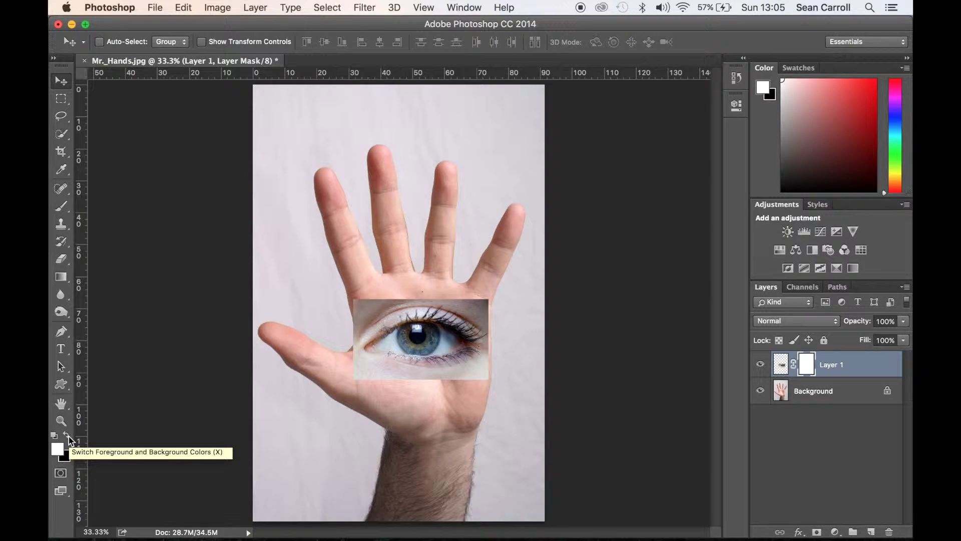
left_click(69, 438)
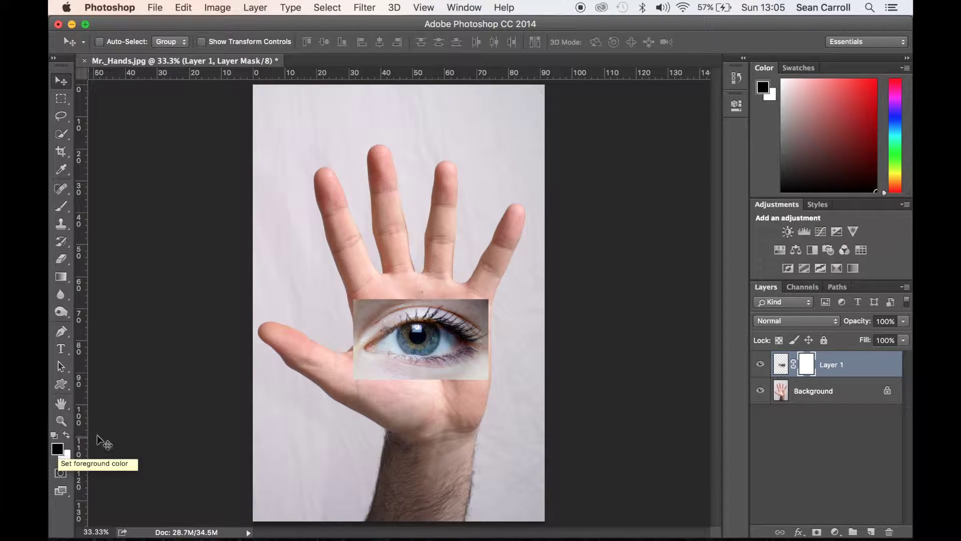
key("x")
key("x")
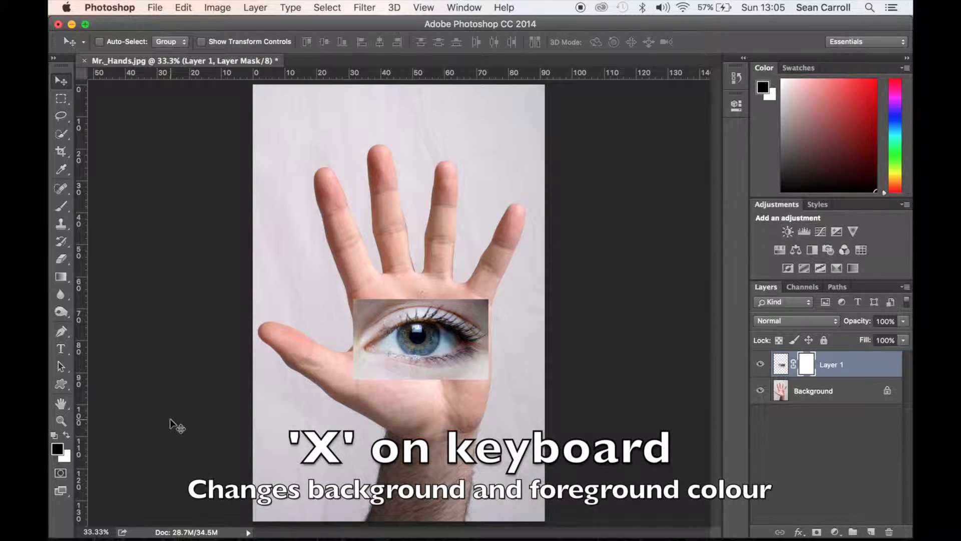
left_click(65, 210)
left_click(64, 209)
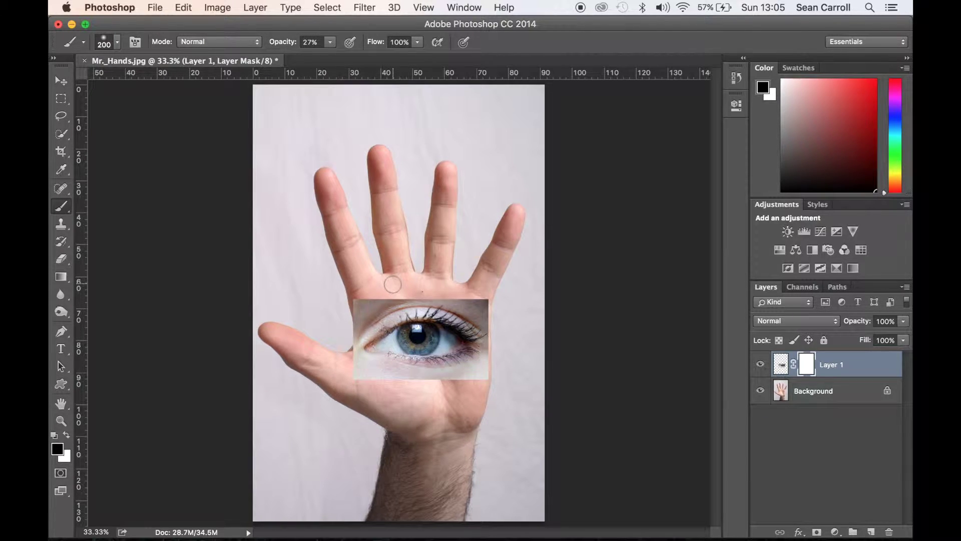
Try enlarging the brush to 600 and bring it back down to 200.
key("bracketright")
key("bracketright")
key("bracketright")
key("bracketright")
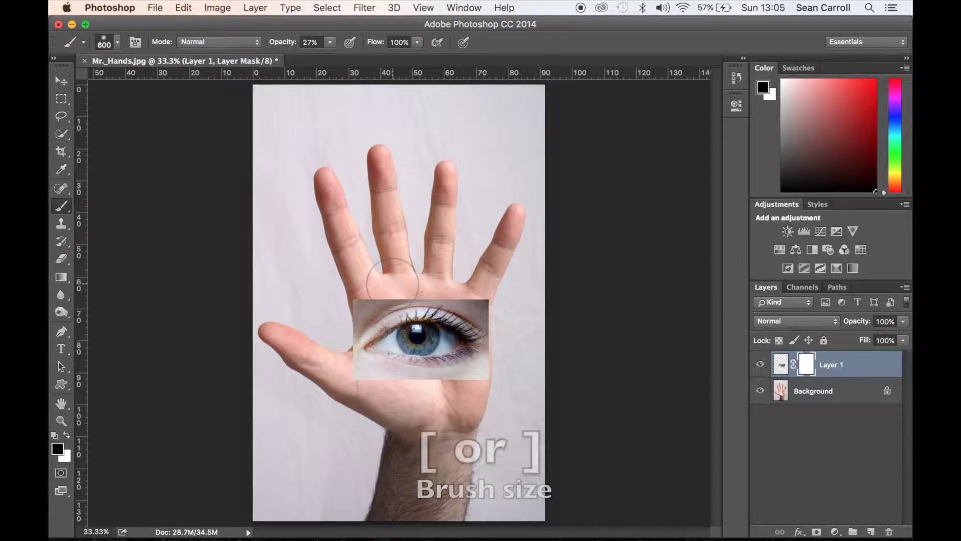
key("bracketleft")
key("bracketleft")
key("bracketleft")
key("bracketleft")
key("bracketleft")
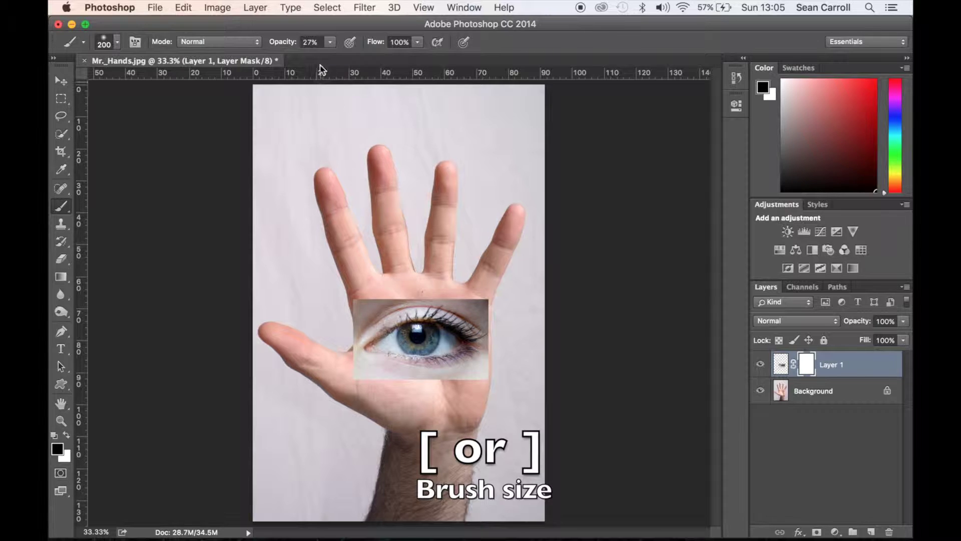
Set the brush opacity to 69% and paint black on the mask around the eye photo's hard rectangular edges.
left_click(332, 44)
mouse_move(332, 55)
left_mouse_down()
mouse_move(374, 59)
mouse_move(360, 57)
left_mouse_up()
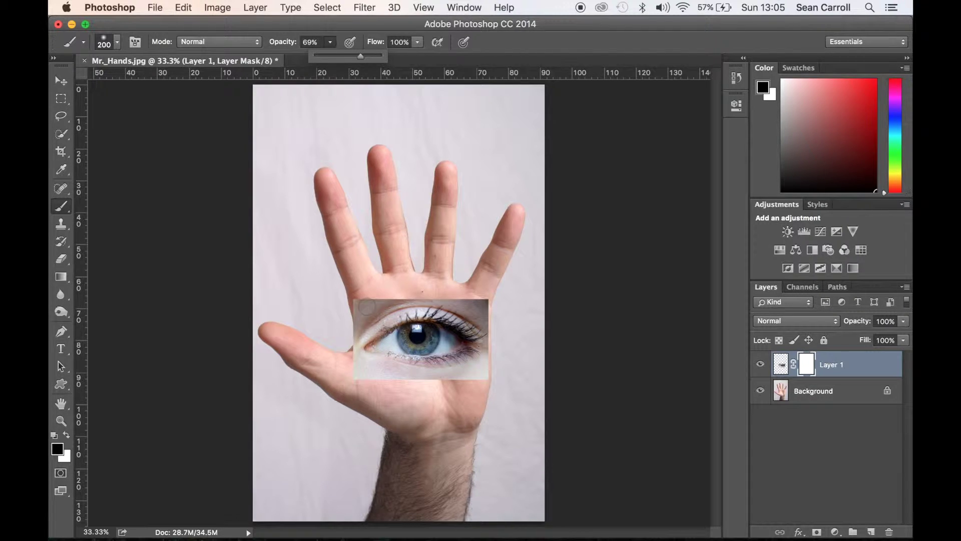
left_click(356, 304)
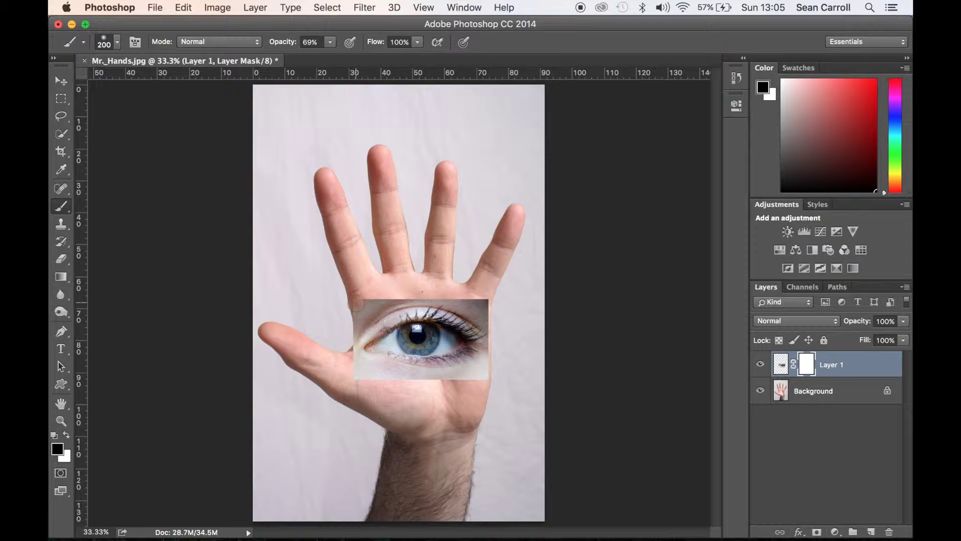
left_click(356, 301)
mouse_move(356, 299)
left_mouse_down()
mouse_move(370, 294)
mouse_move(356, 323)
left_mouse_up()
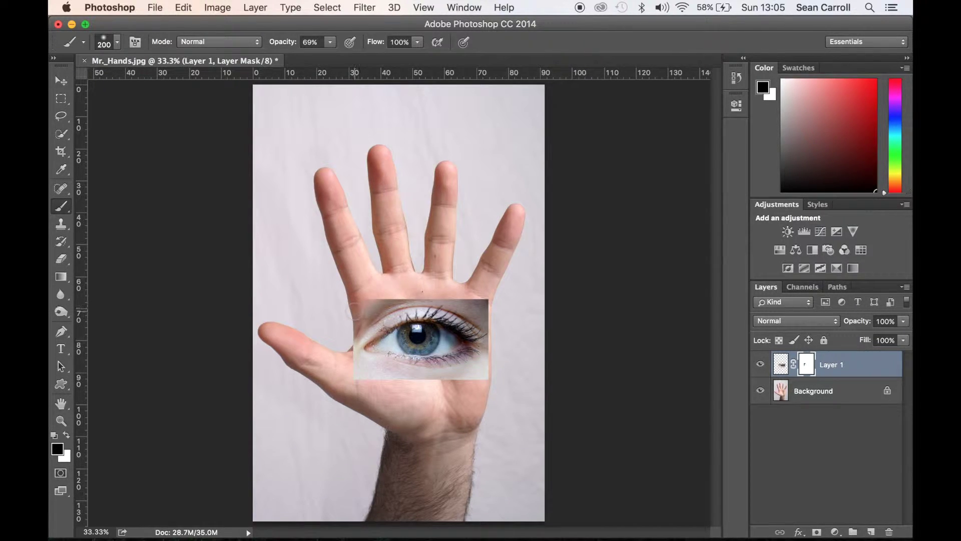
mouse_move(346, 332)
left_mouse_down()
mouse_move(349, 380)
mouse_move(423, 385)
mouse_move(484, 353)
mouse_move(486, 297)
mouse_move(368, 302)
left_mouse_up()
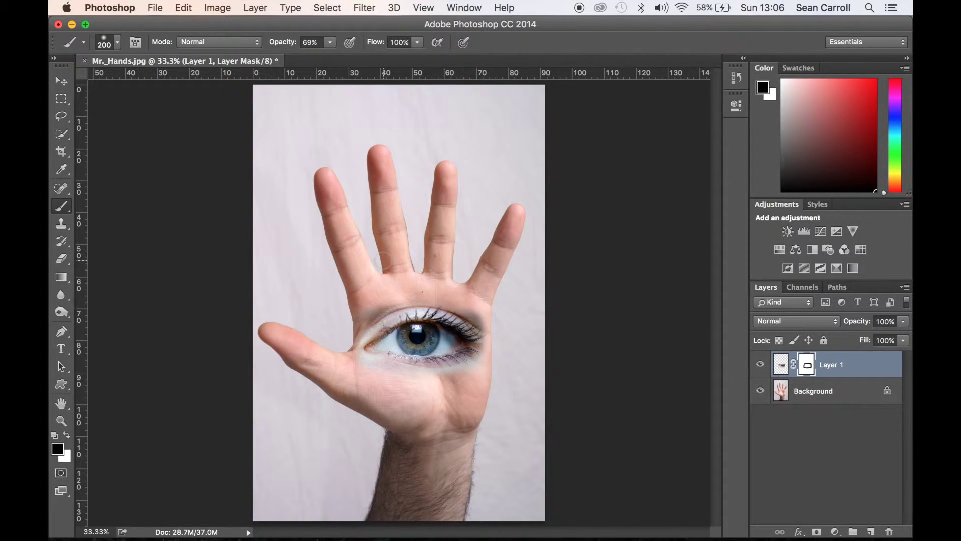
Lower the brush opacity to 29% and paint black on the mask above and below the eye to soften the blend.
left_click(331, 43)
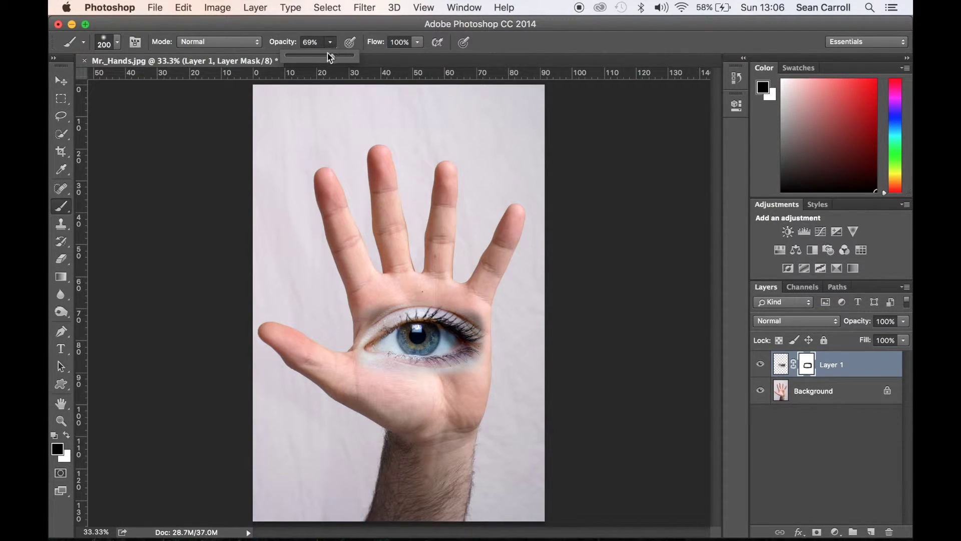
left_click(305, 56)
left_click(374, 317)
left_click_drag(383, 314, 367, 319)
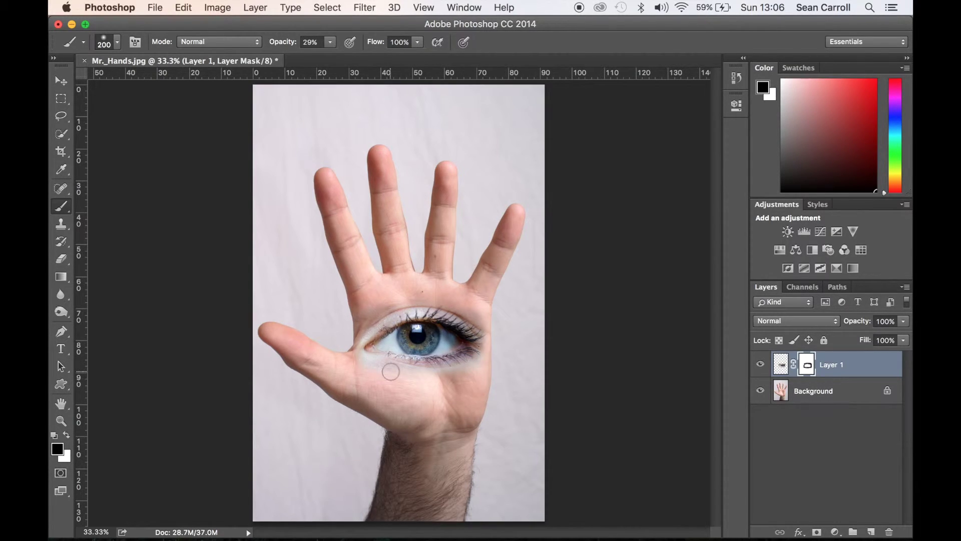
mouse_move(364, 361)
left_mouse_down()
mouse_move(383, 323)
mouse_move(484, 346)
mouse_move(476, 355)
left_mouse_up()
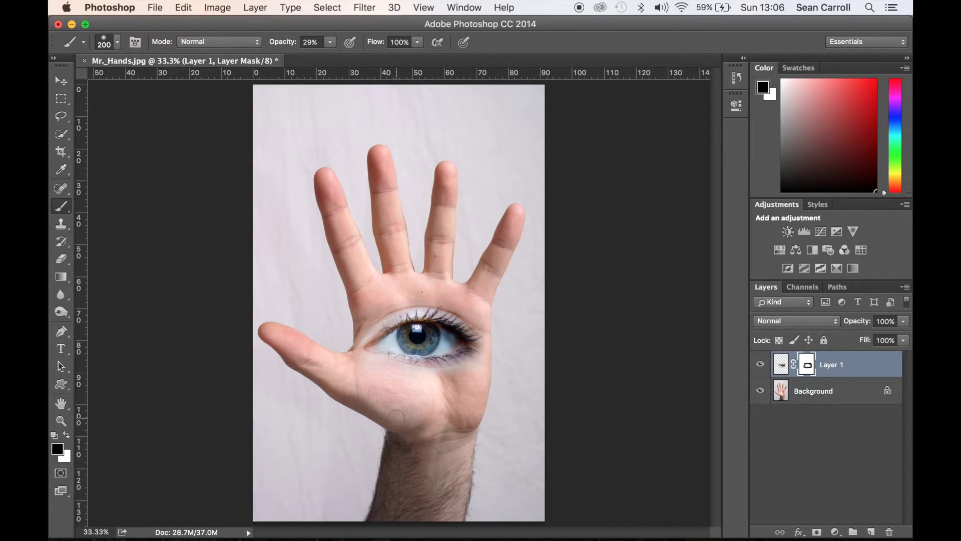